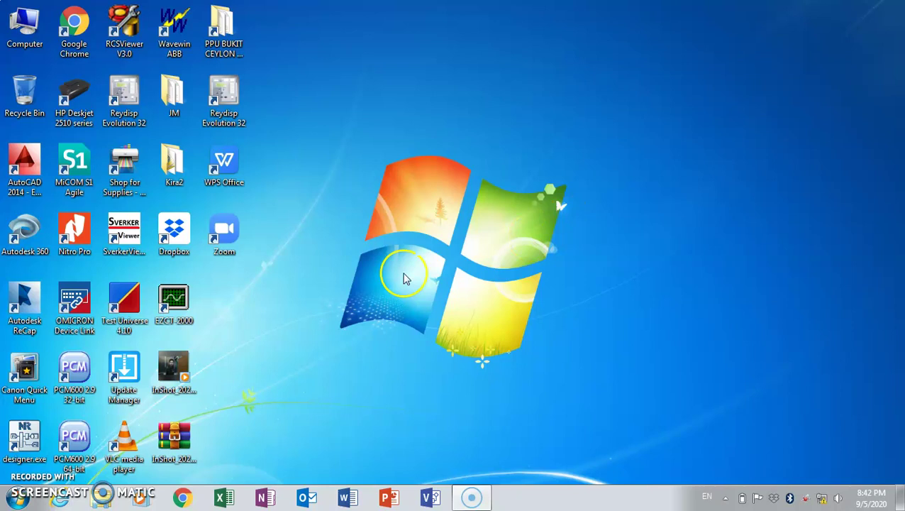
Open the tray's list of available networks, then close it again.
left_click(823, 498)
left_click(823, 498)
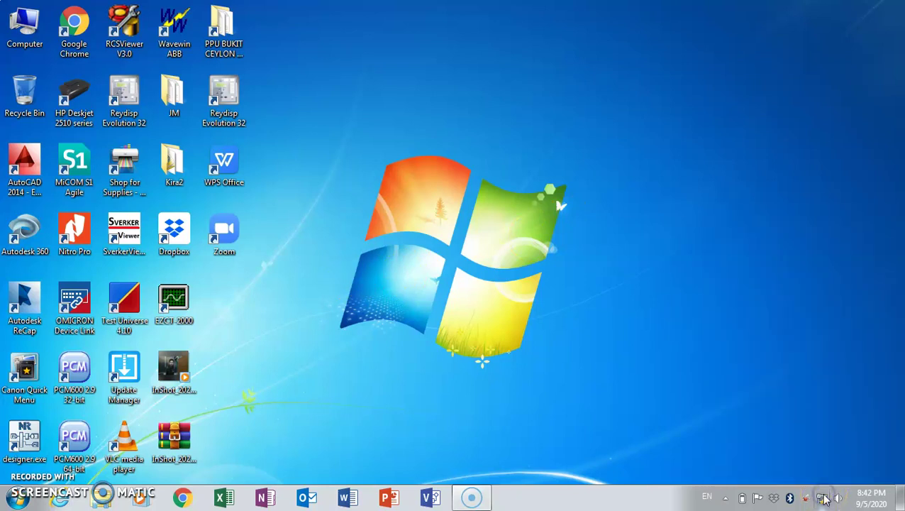
left_click(823, 498)
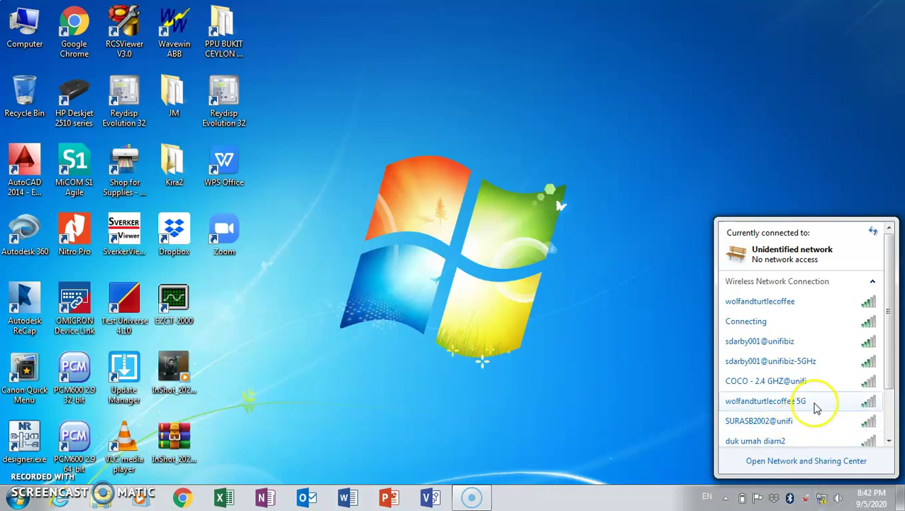
left_click(821, 499)
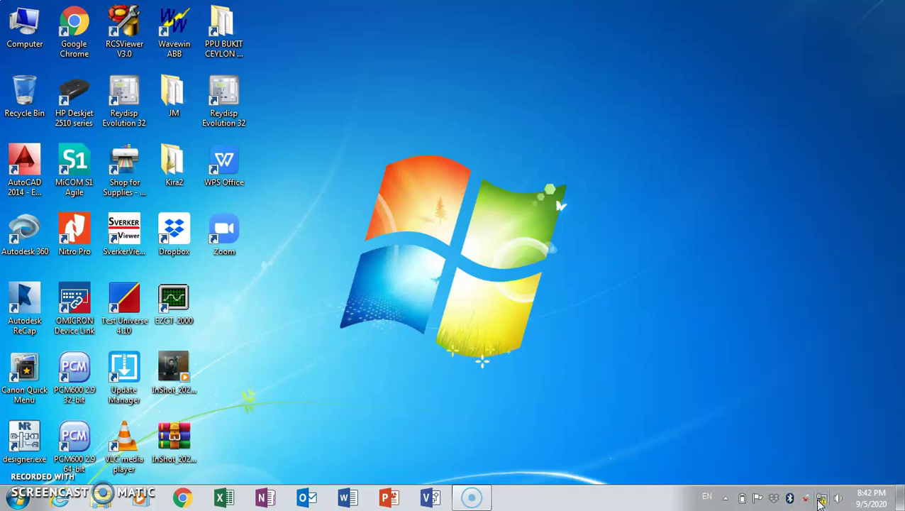
Switch the Local Area Connection's TCP/IPv4 settings to a fixed IP with mask 255.255.255.0.
right_click(823, 500)
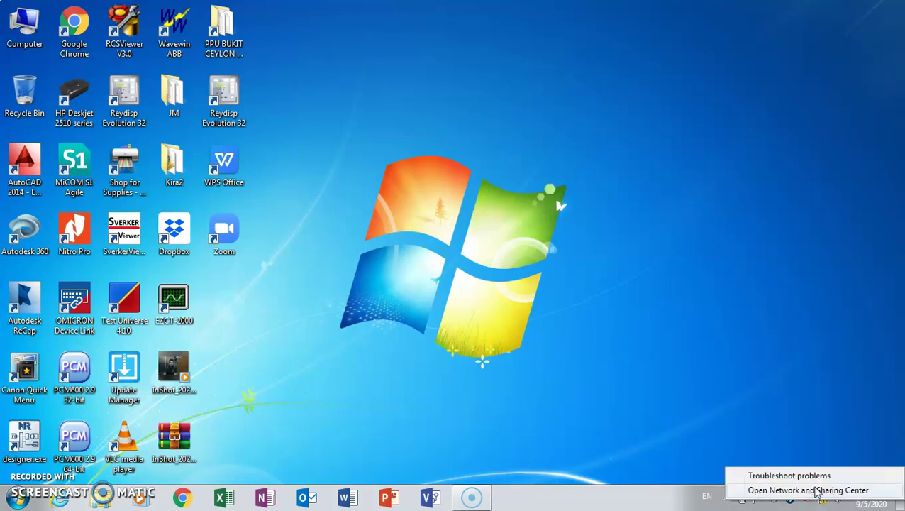
left_click(814, 489)
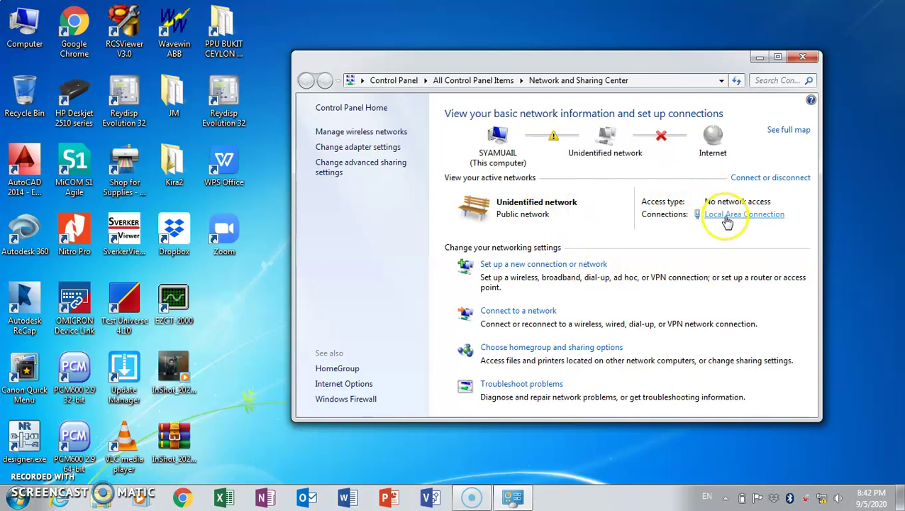
left_click(727, 217)
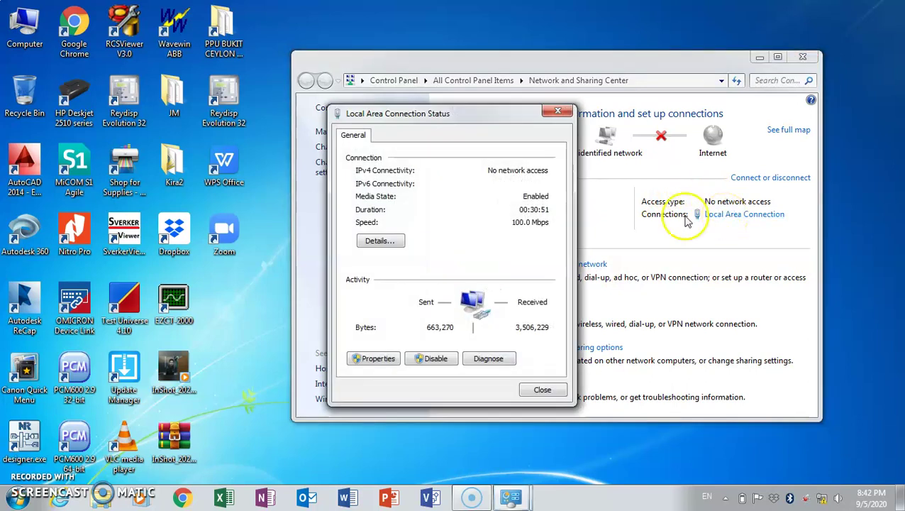
left_click(376, 358)
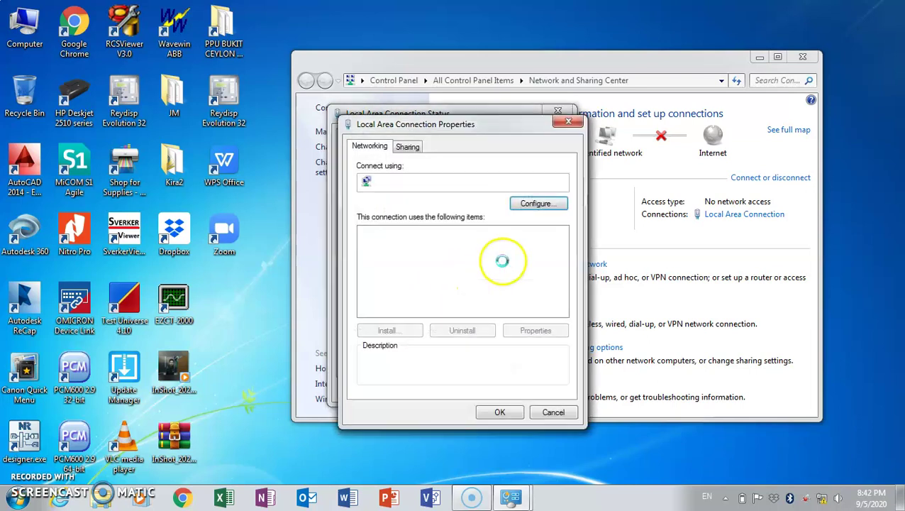
left_click(492, 278)
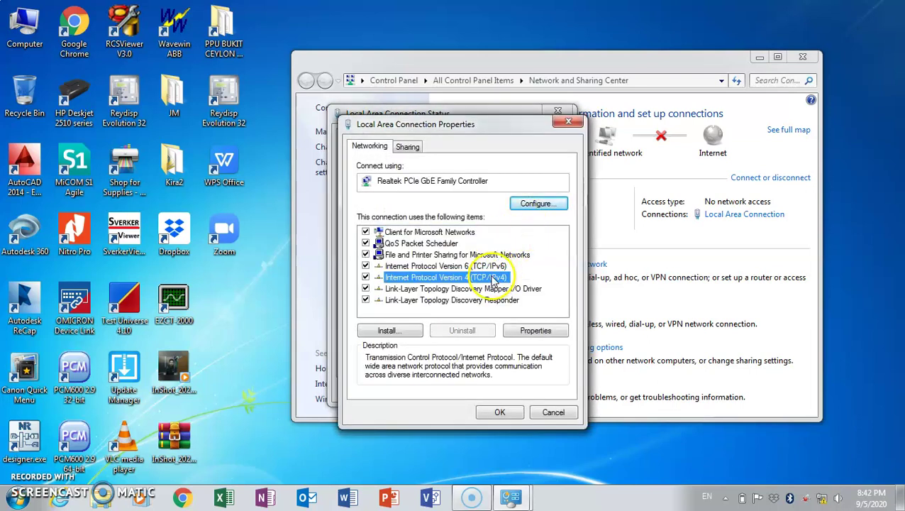
left_click(547, 333)
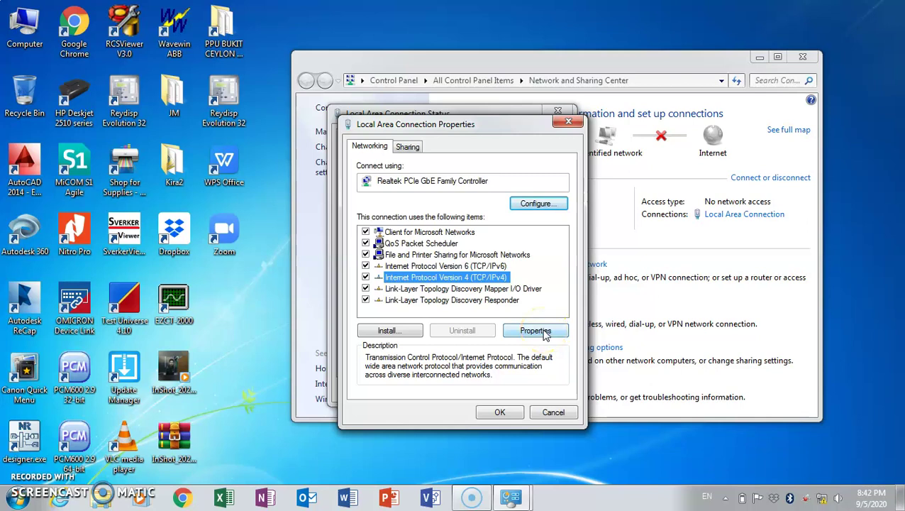
left_click(446, 272)
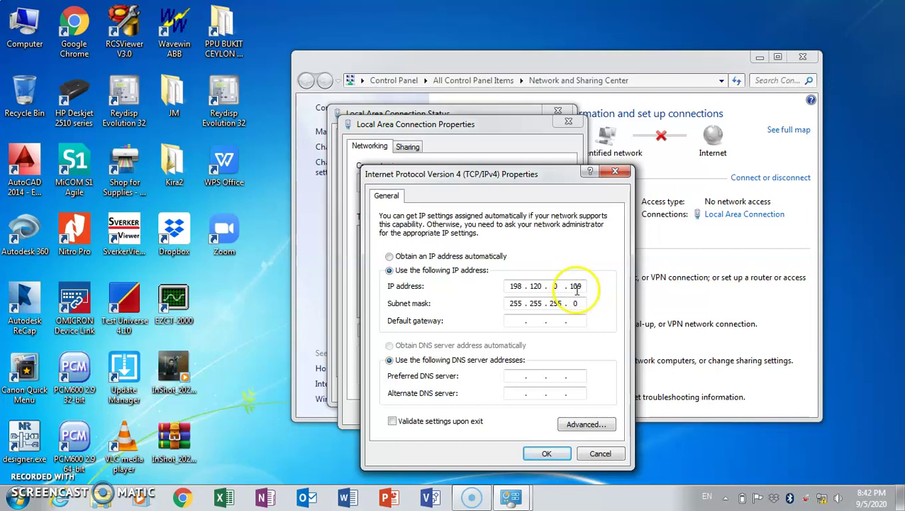
Close the IPv4, connection properties and status dialogs and the Network and Sharing Center.
left_click(598, 453)
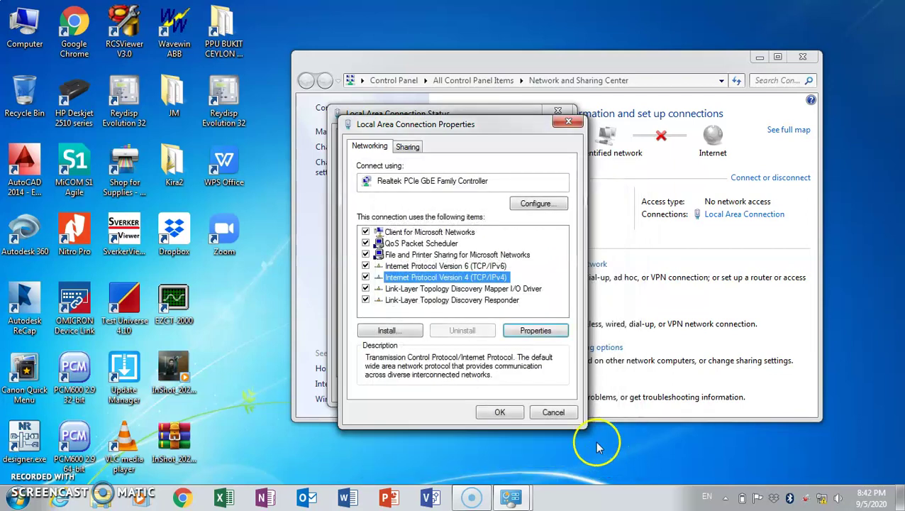
left_click(551, 413)
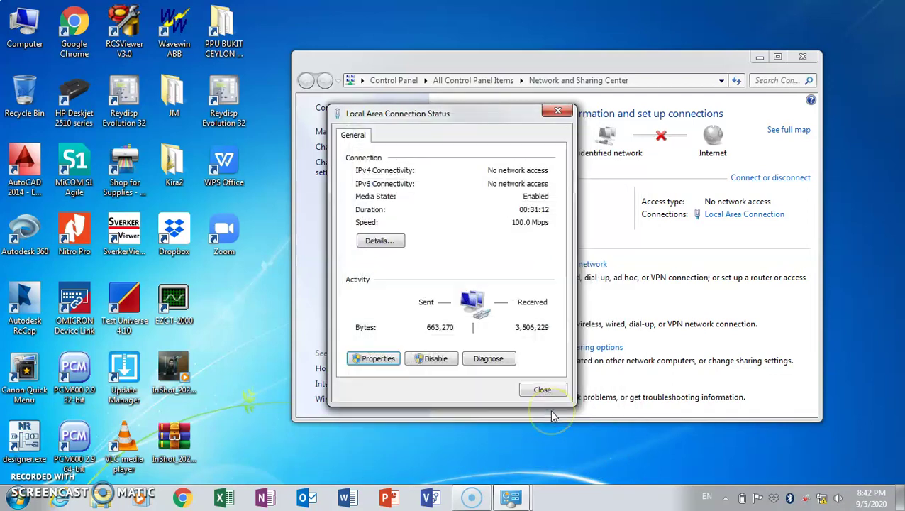
left_click(542, 390)
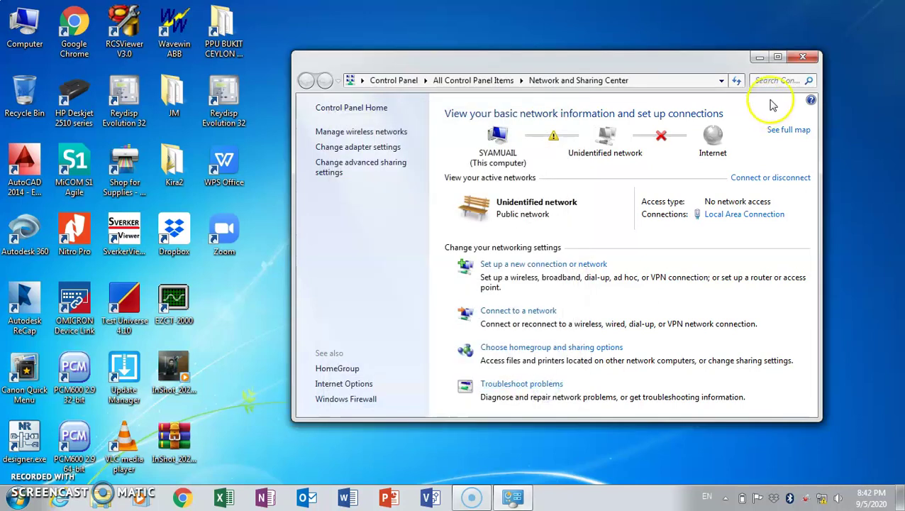
left_click(802, 57)
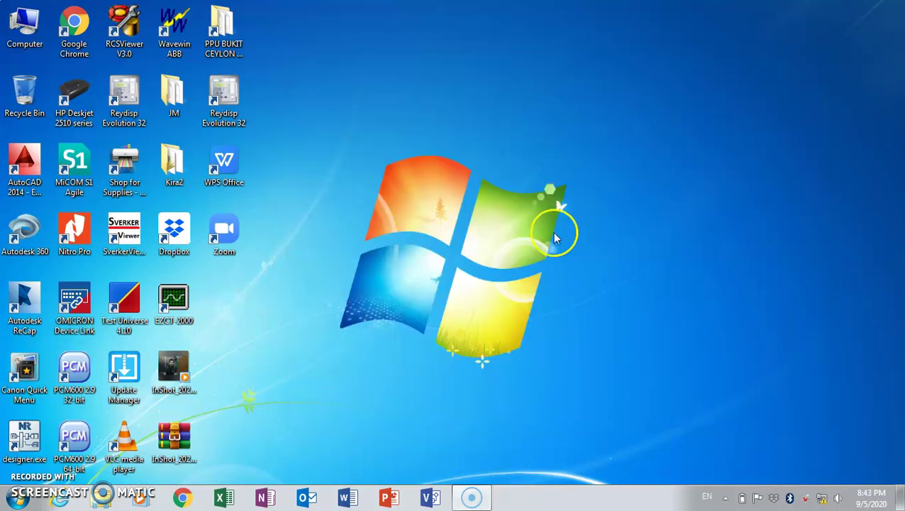
left_click(34, 444)
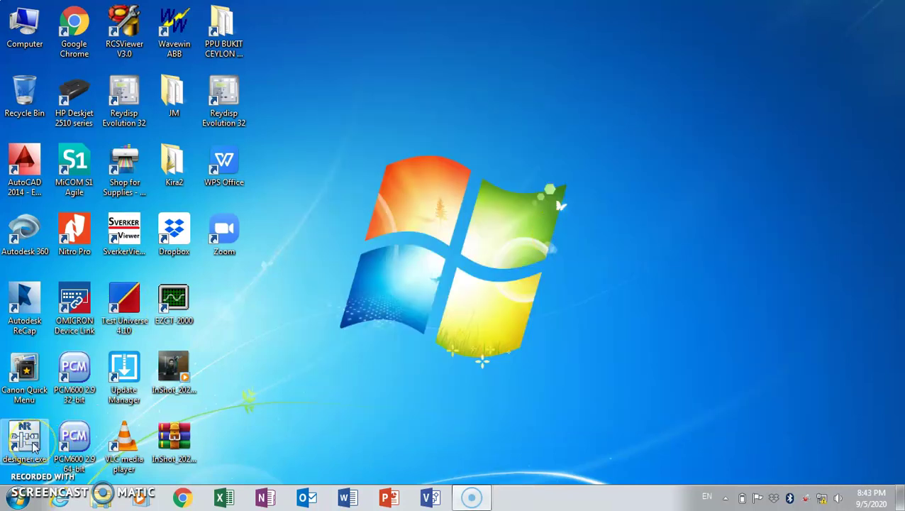
Launch PCS-Explorer from designer.exe and bring up the New Substation dialog.
double_click(31, 441)
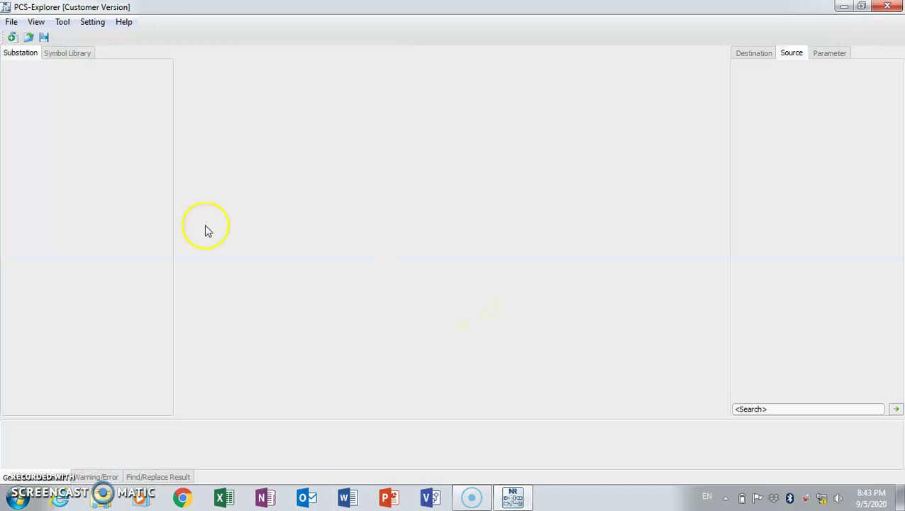
left_click(12, 37)
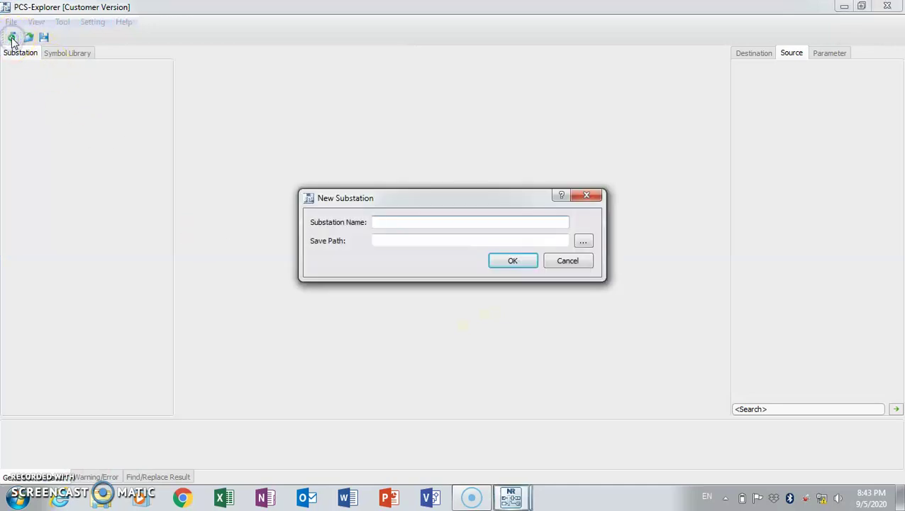
Create substation STATION 1 with its save path set to the Desktop folder.
left_click(429, 220)
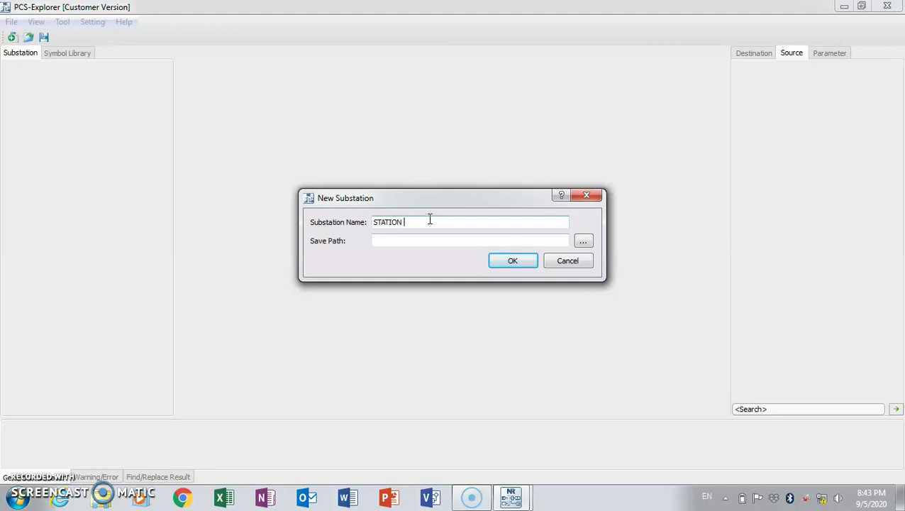
left_click(414, 243)
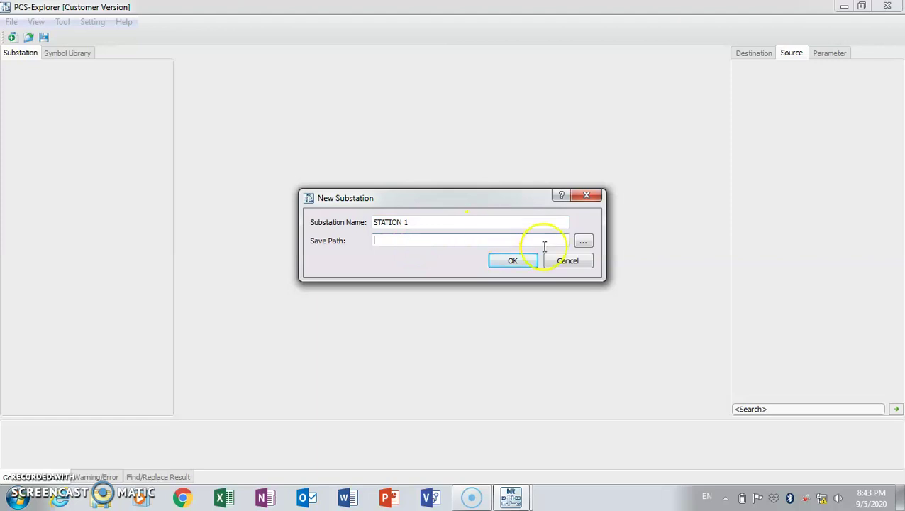
left_click(582, 241)
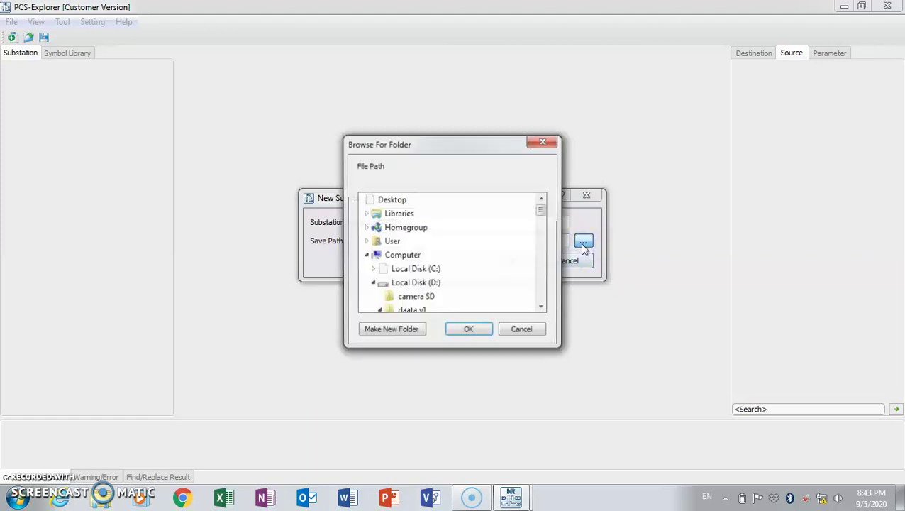
left_click(409, 201)
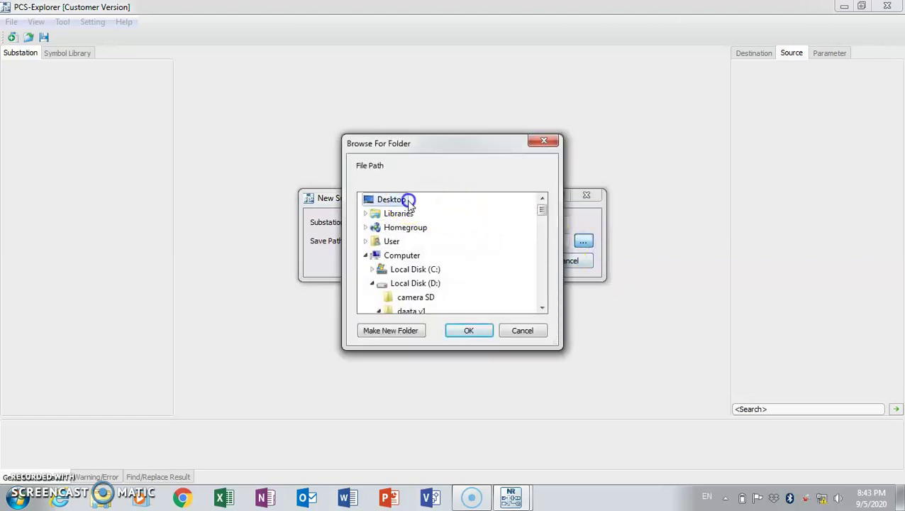
left_click(470, 329)
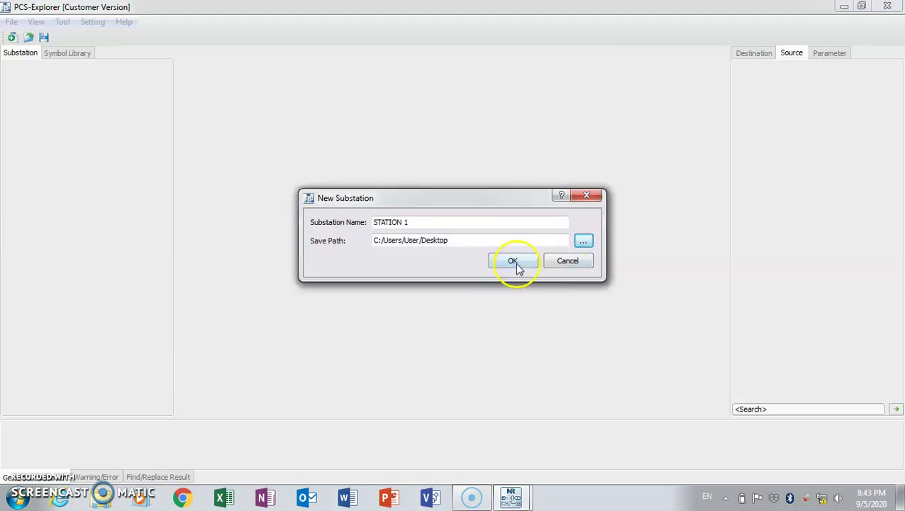
left_click(513, 262)
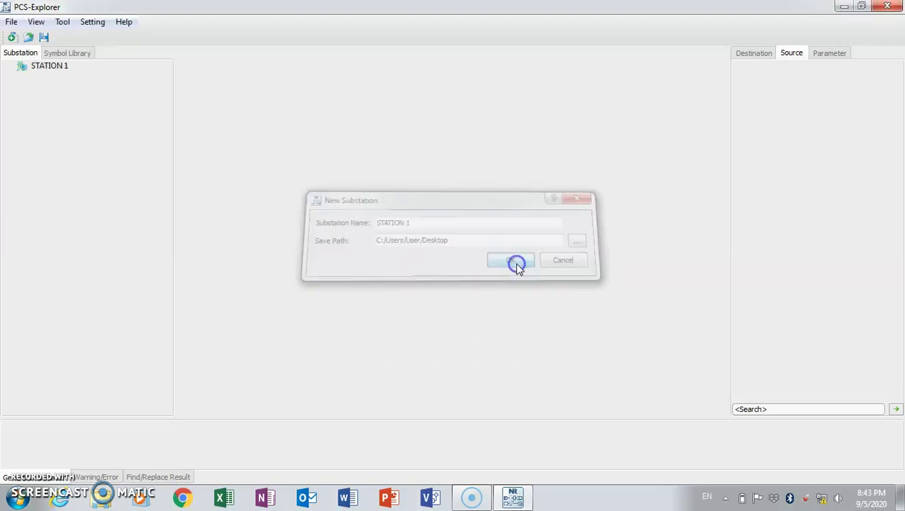
Add device UGC 2 from an online driver at IP 198.120.000.101 under STATION 1.
right_click(50, 65)
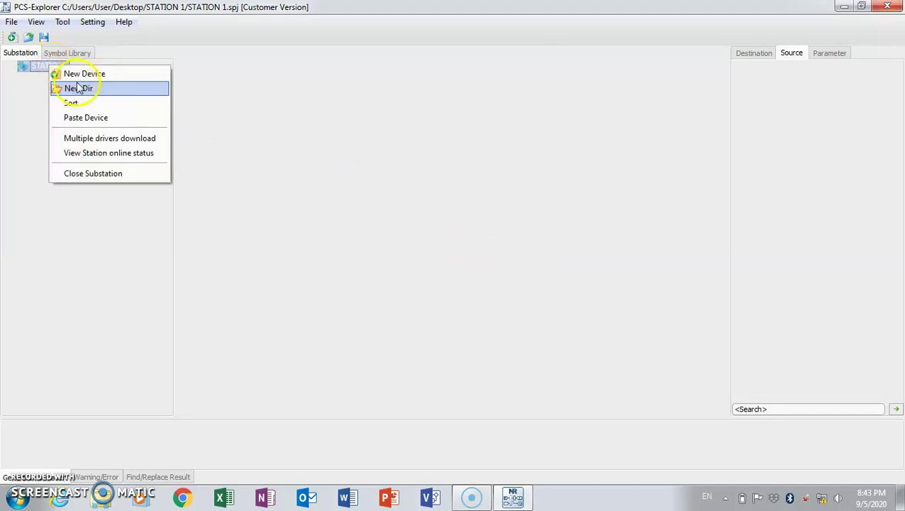
left_click(99, 73)
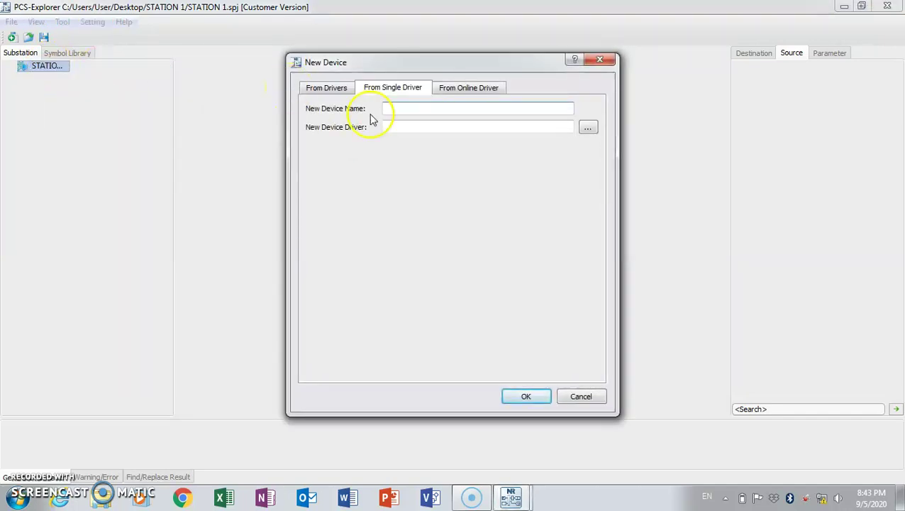
left_click(475, 91)
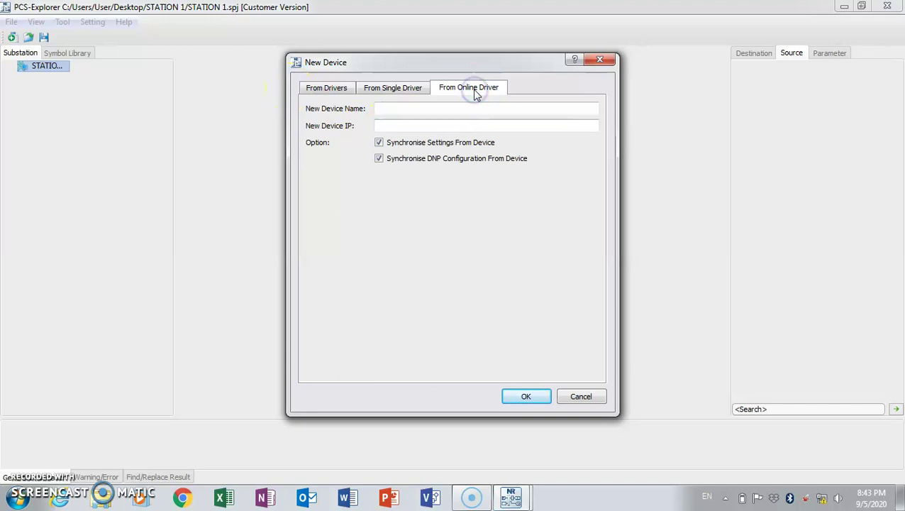
left_click(396, 107)
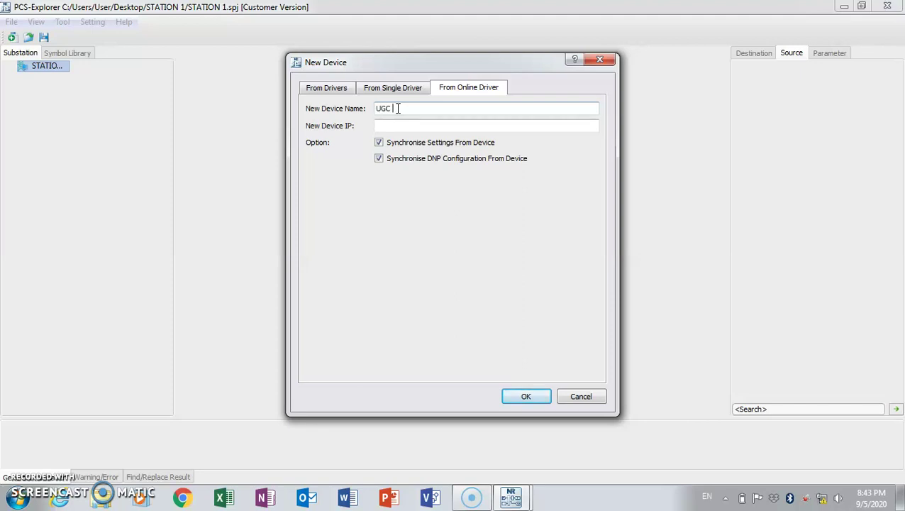
left_click(402, 123)
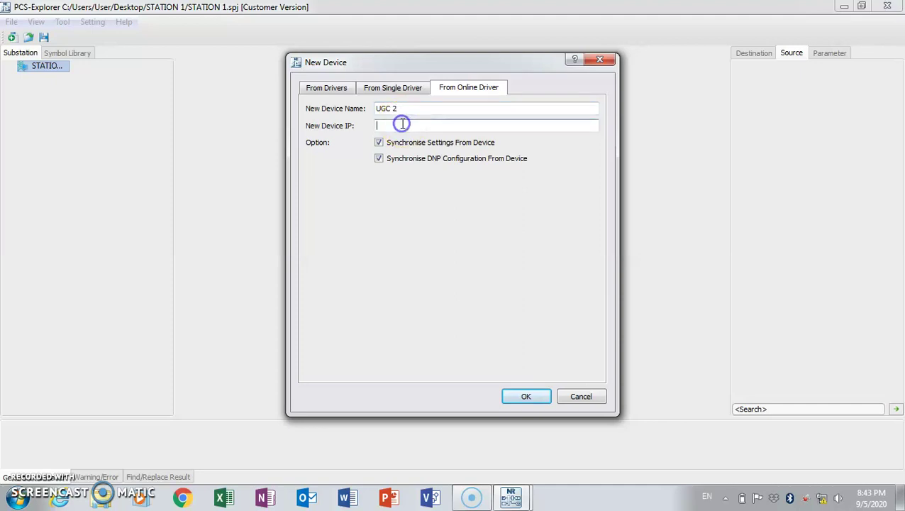
type("198.120.000.101")
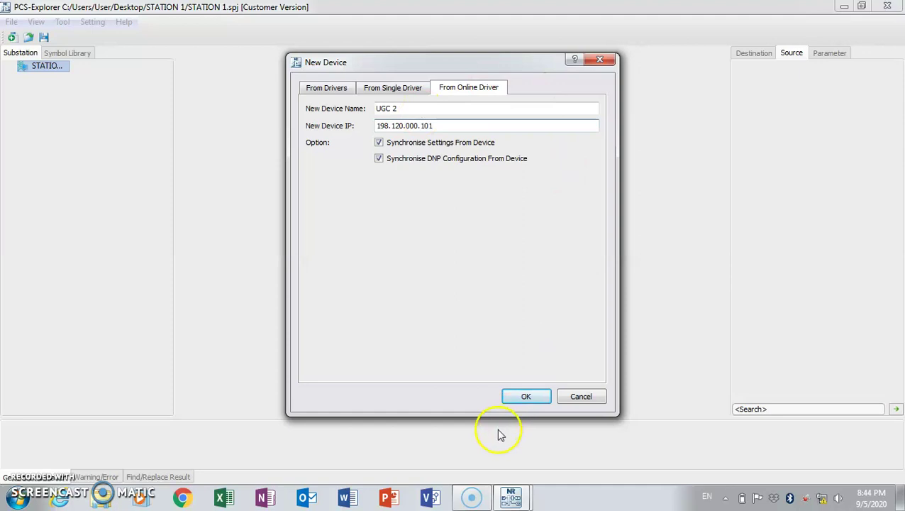
left_click(525, 399)
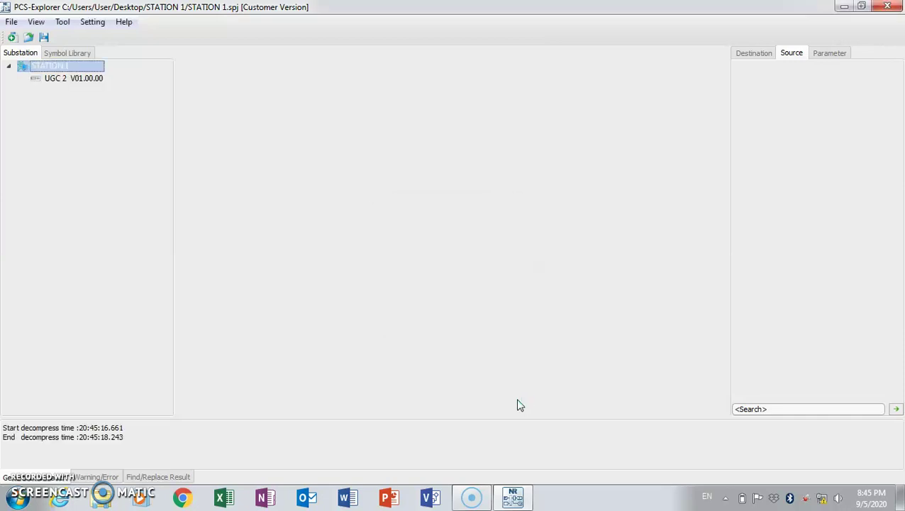
Expand UGC 2 to list Device Config, Program Config slots Slot01 OMAP_0 and Slot07 BI_0, and Settings.
left_click(28, 80)
left_click(28, 80)
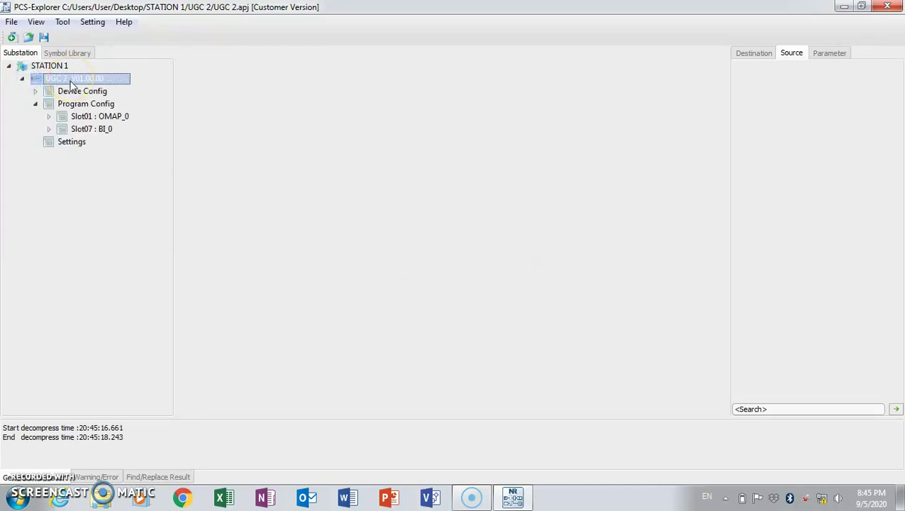